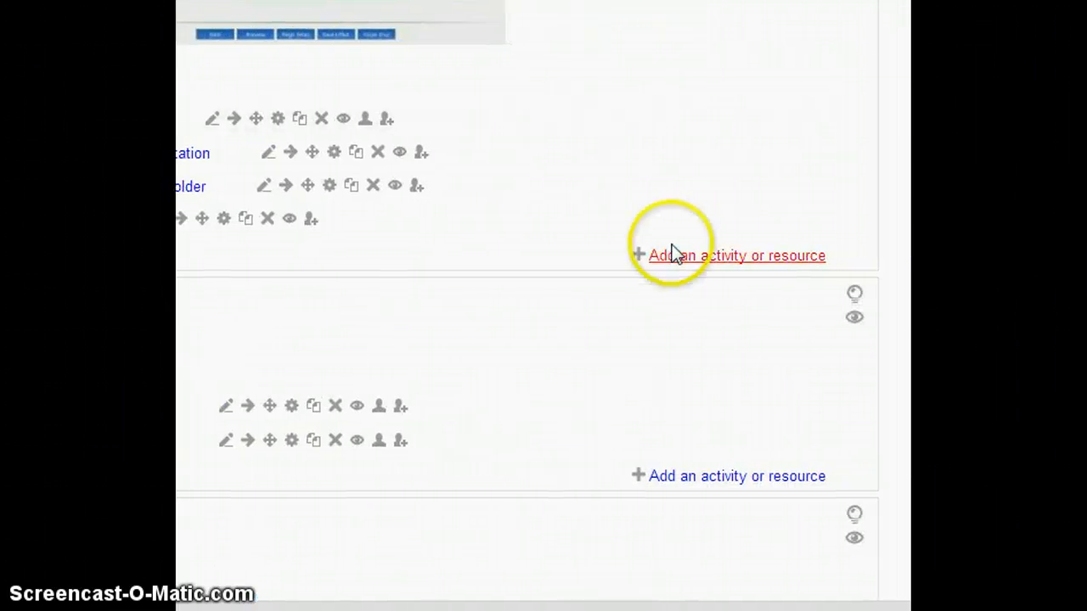
Start adding a File resource to the course section above Topic 1
left_click(656, 259)
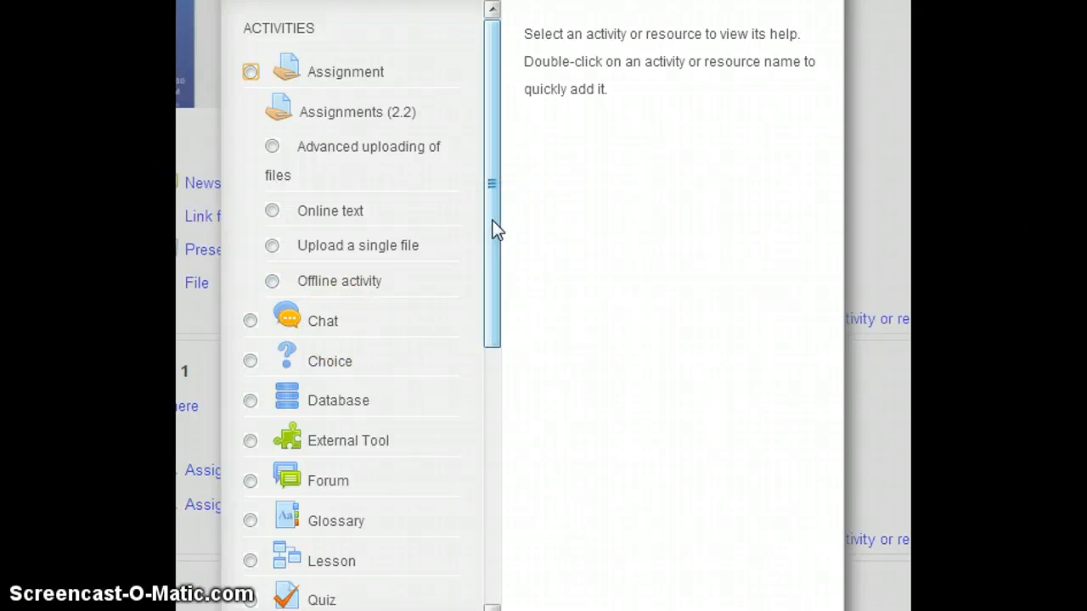
left_click_drag(496, 226, 493, 542)
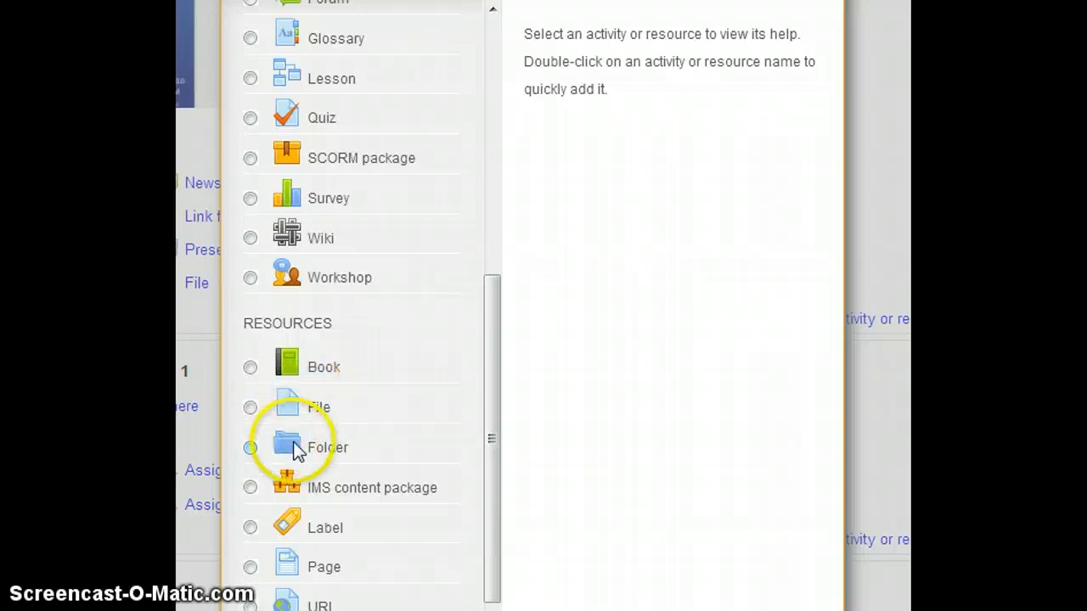
left_click(250, 408)
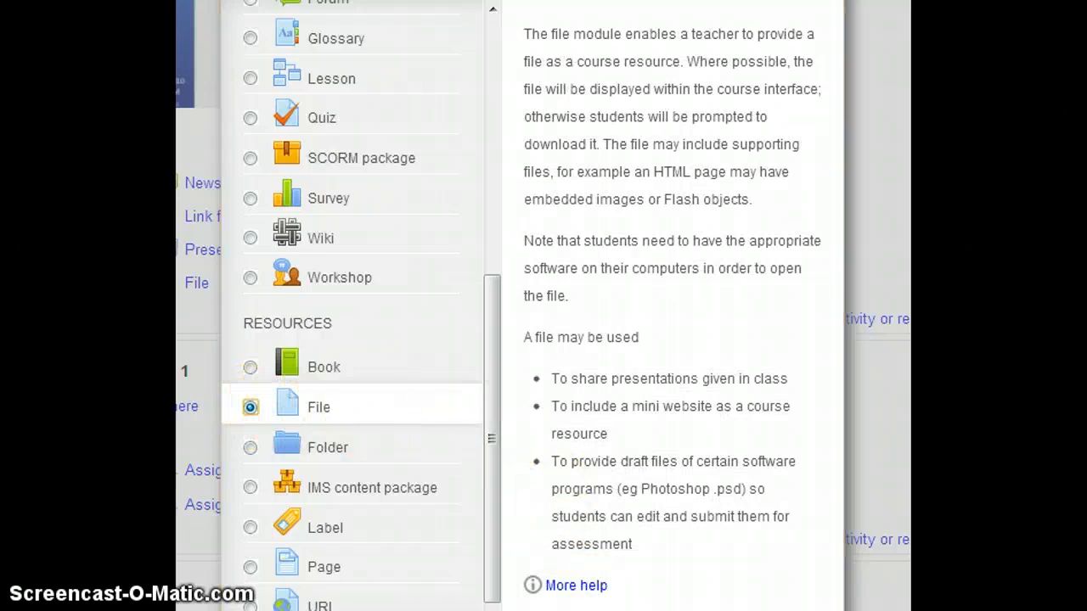
scroll(580, 490, "down", 3)
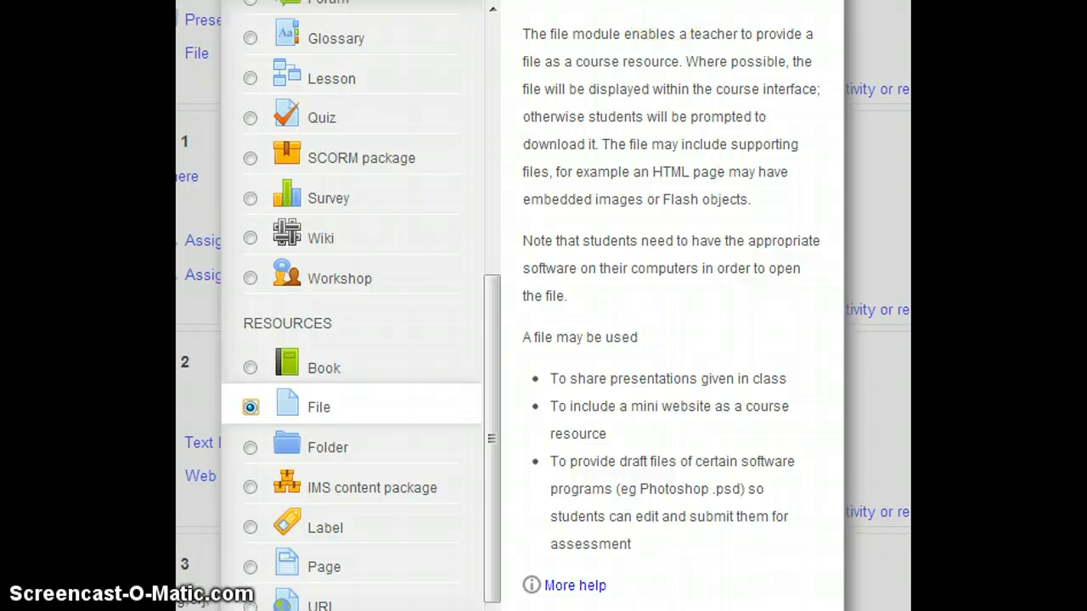
scroll(667, 344, "down", 1)
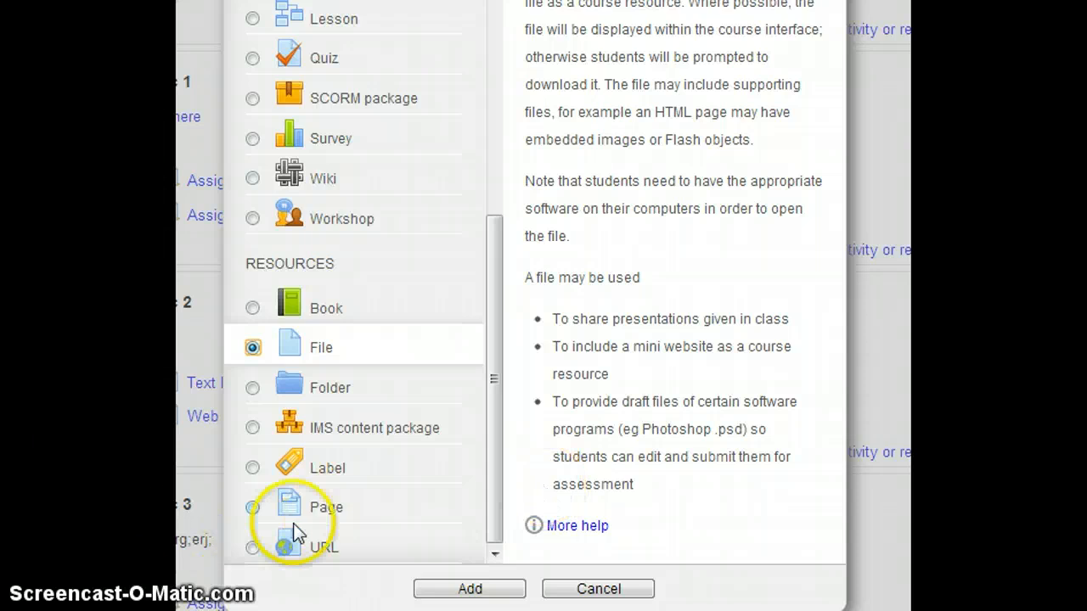
left_click(471, 589)
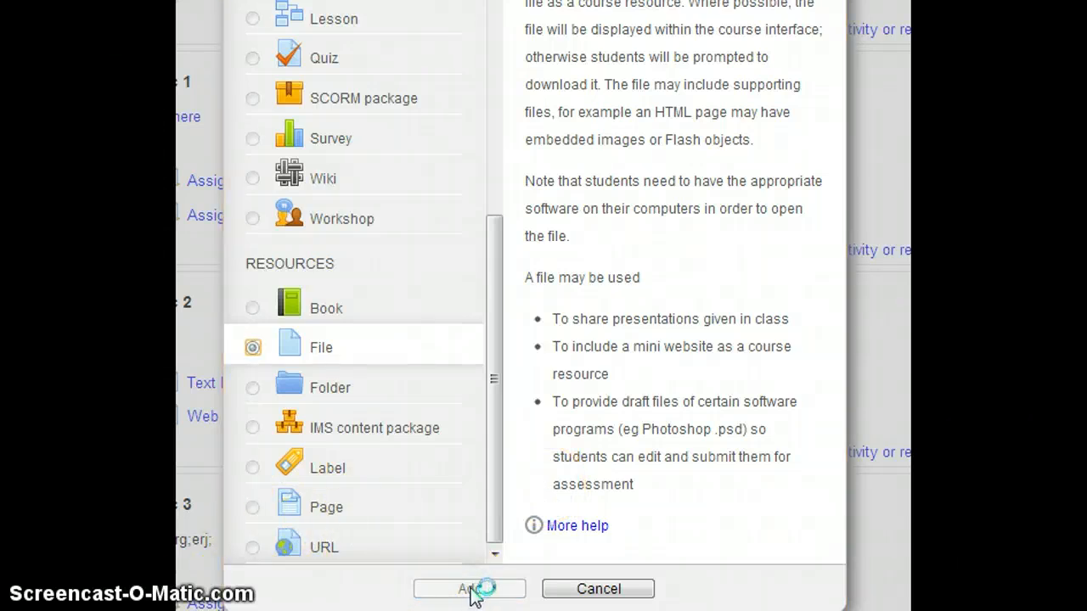
Name the new resource "File 2" and upload the British School of Bucharest Word document to it
left_click(371, 139)
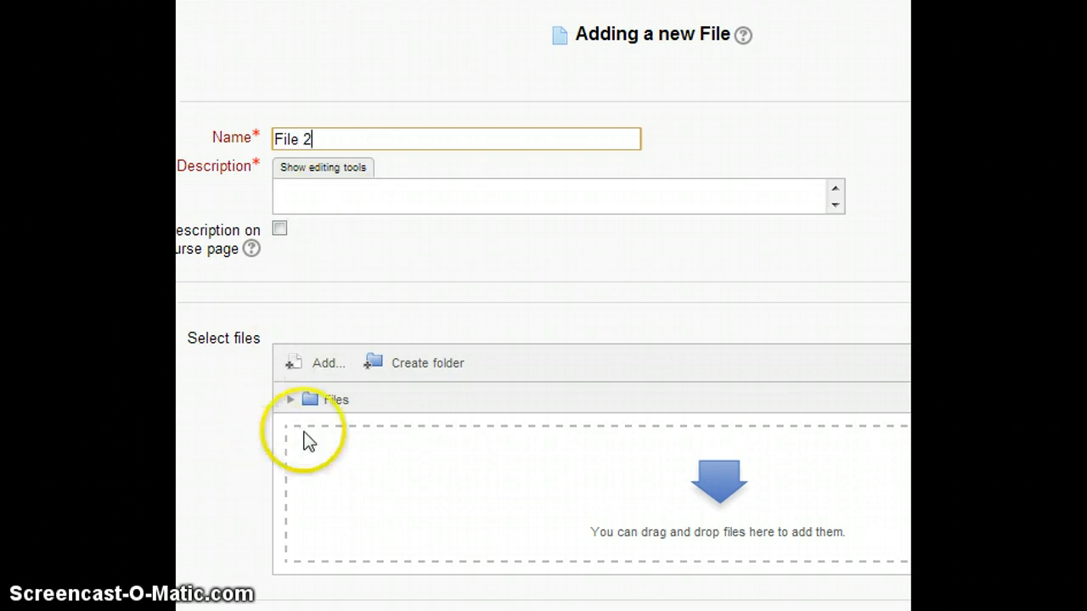
left_click(345, 408)
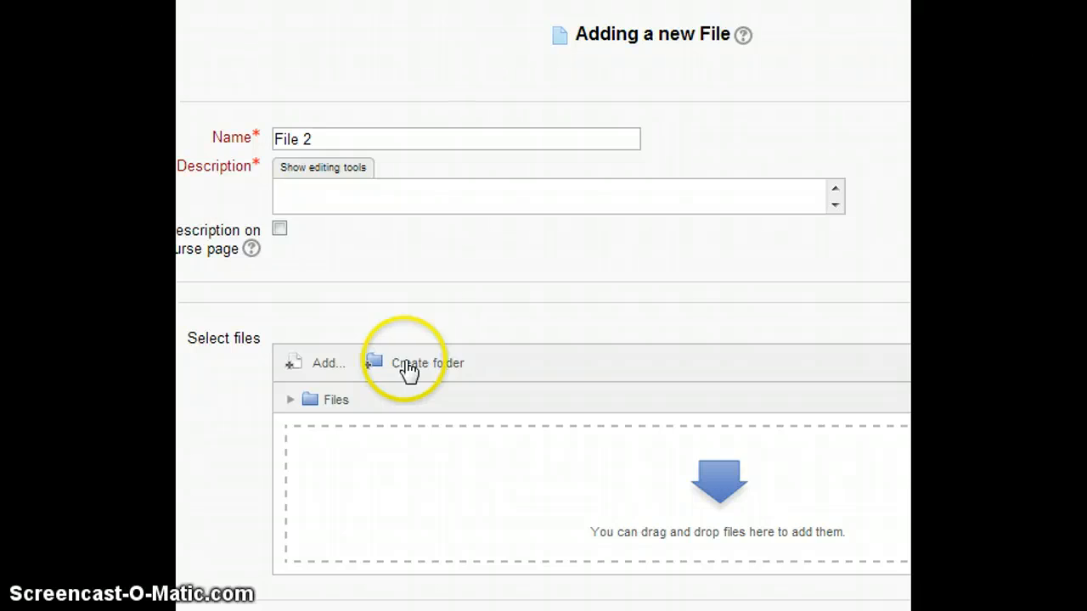
left_click(326, 367)
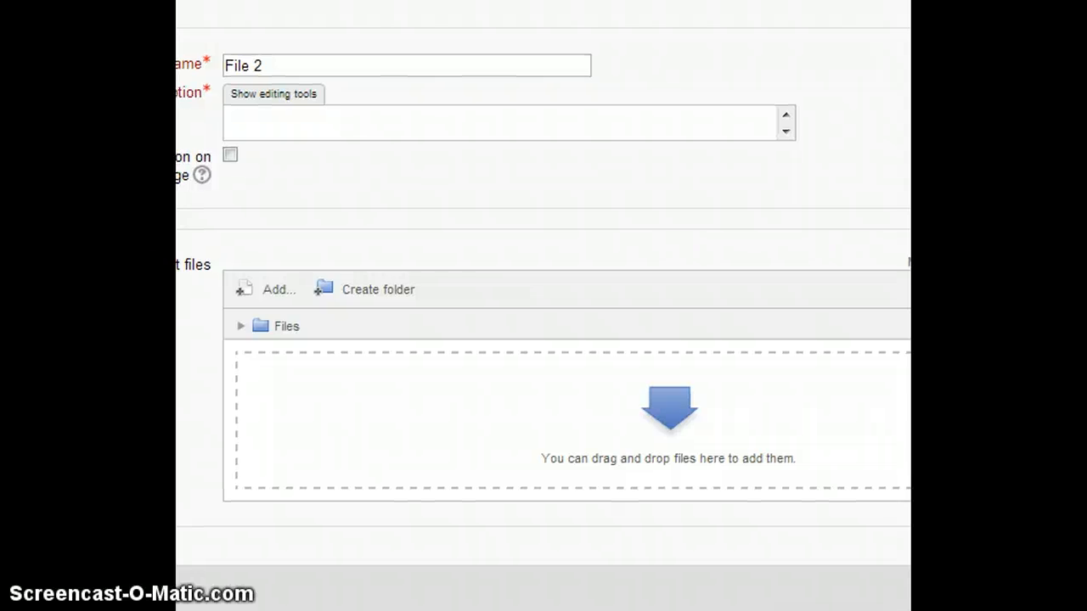
left_click_drag(176, 399, 448, 468)
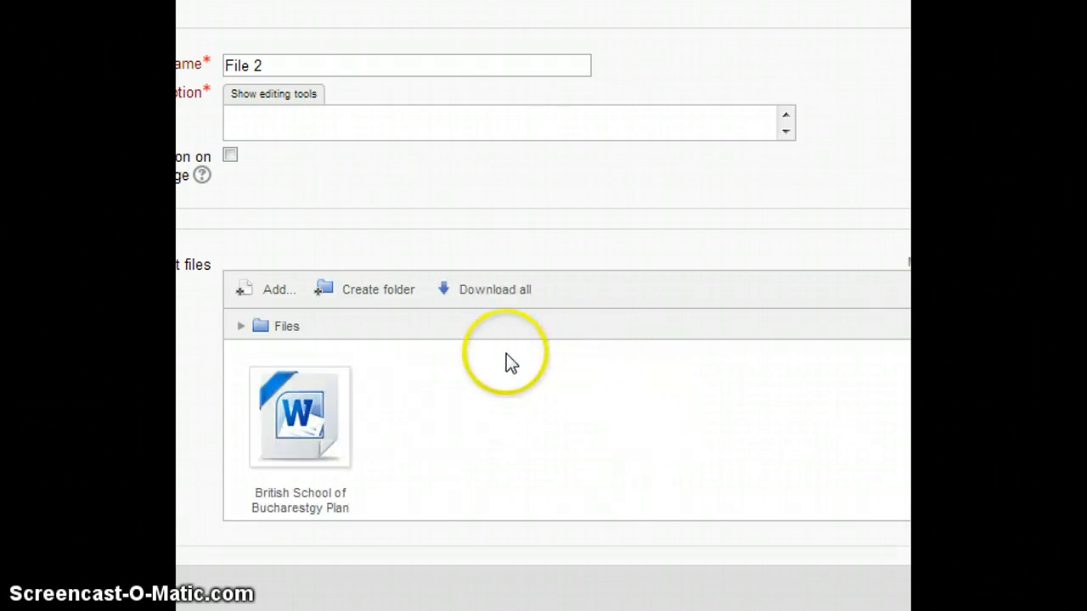
Review the uploaded Word document's name, author and license details, and close them without changes
scroll(506, 363, "down", 3)
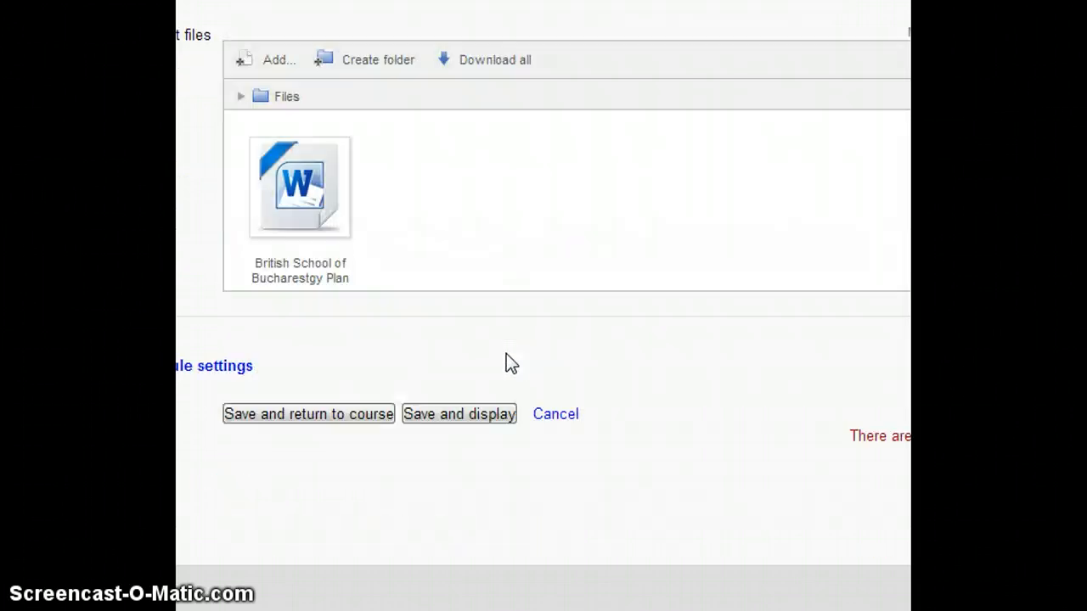
left_click(315, 231)
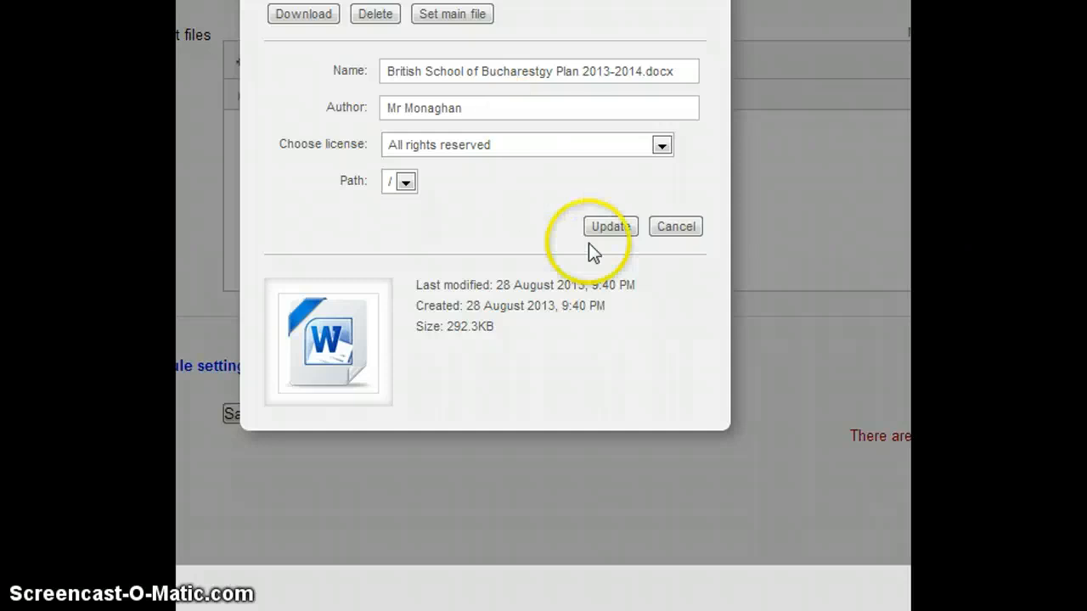
left_click(677, 228)
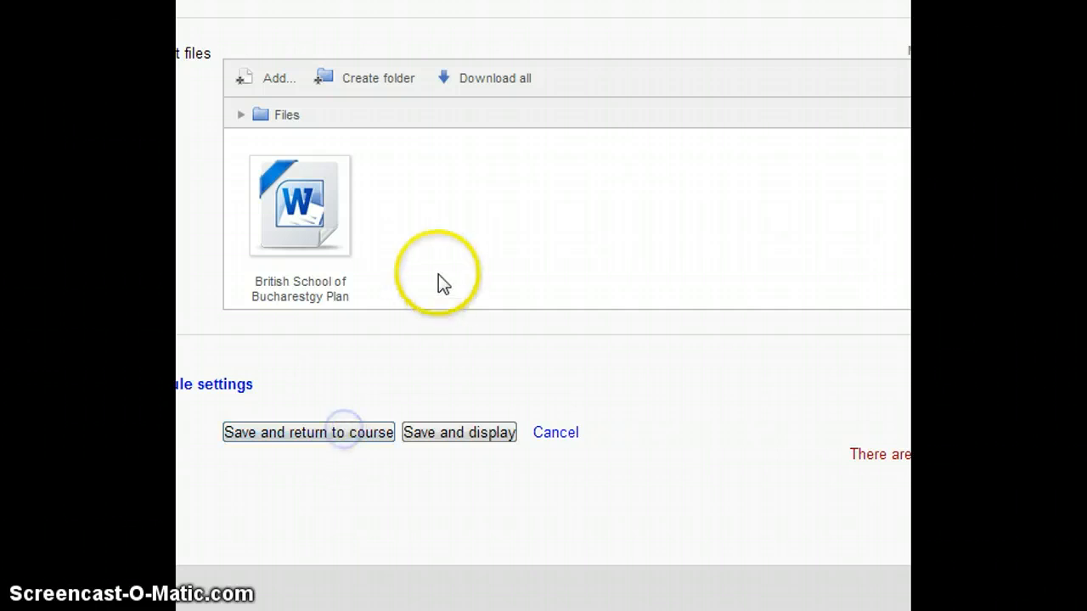
Enter "wdjnd dnjnd jvds" as the required description of File 2, and save it back to the course page
scroll(438, 273, "down", 1)
scroll(438, 273, "up", 3)
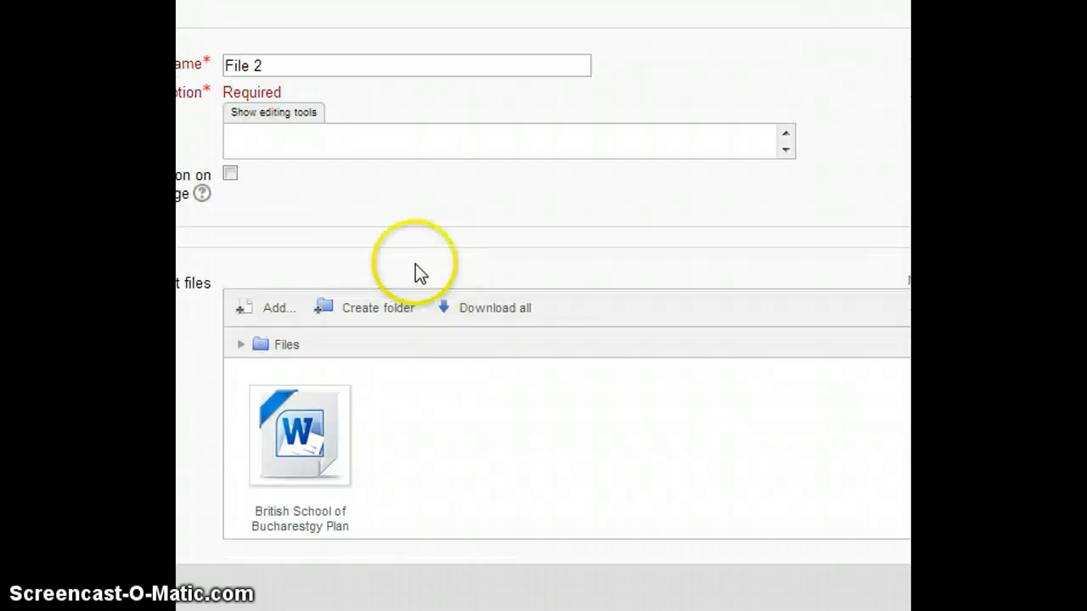
left_click(327, 136)
type("wdjnd dnj")
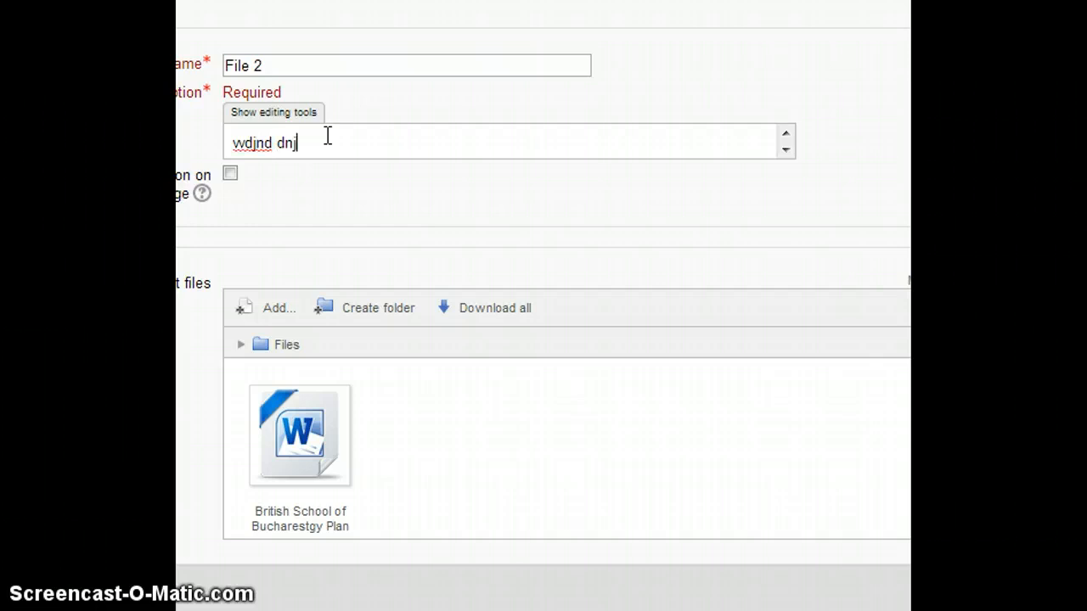
type("nd jvds")
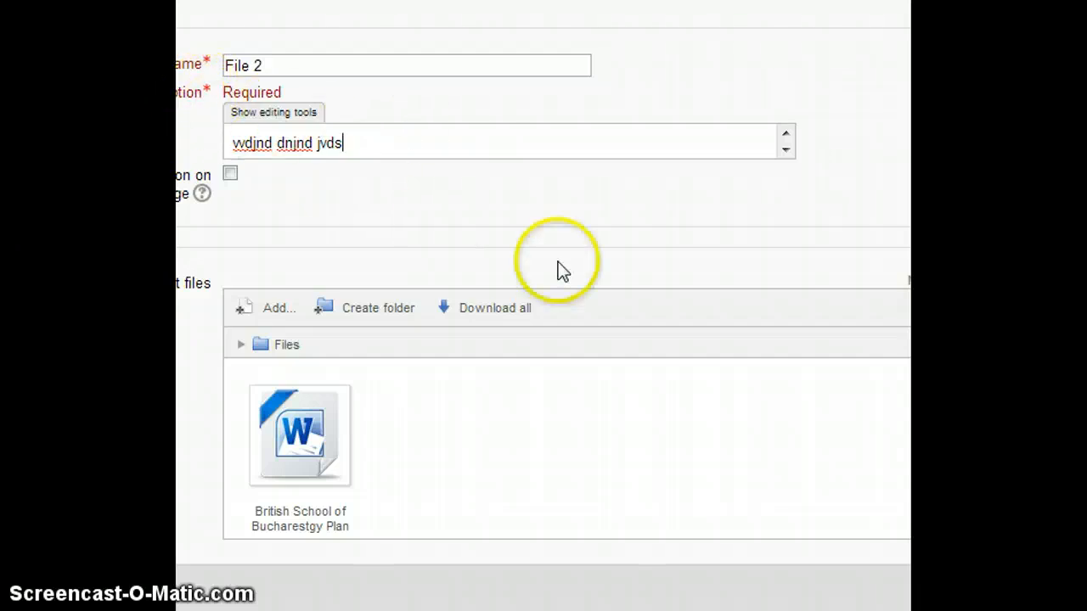
scroll(526, 288, "down", 5)
left_click(361, 208)
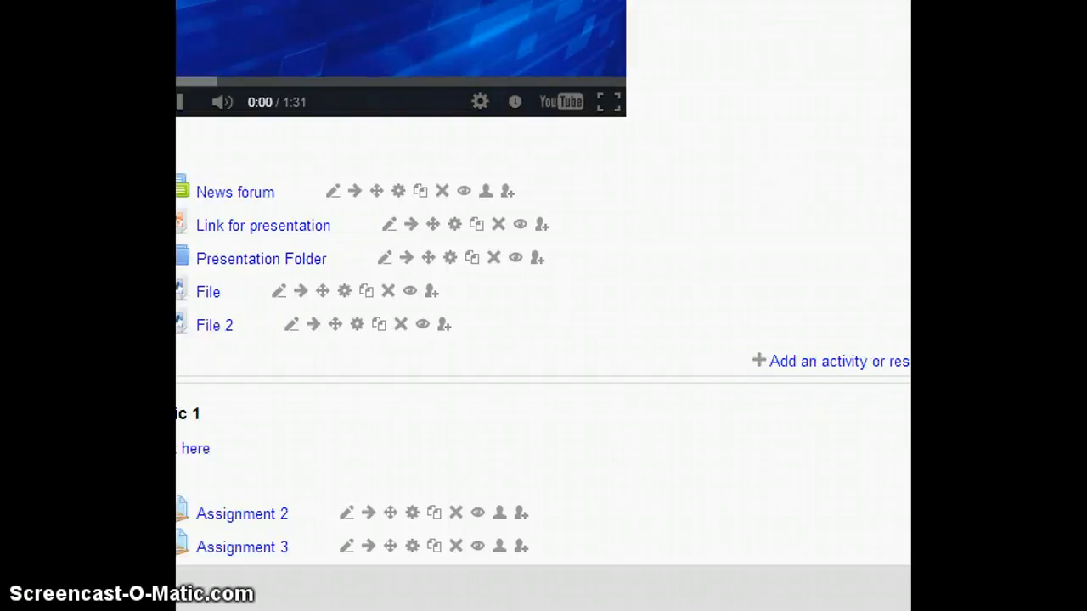
Pause the embedded video and start adding a URL resource to the section above Topic 1
left_click(272, 111)
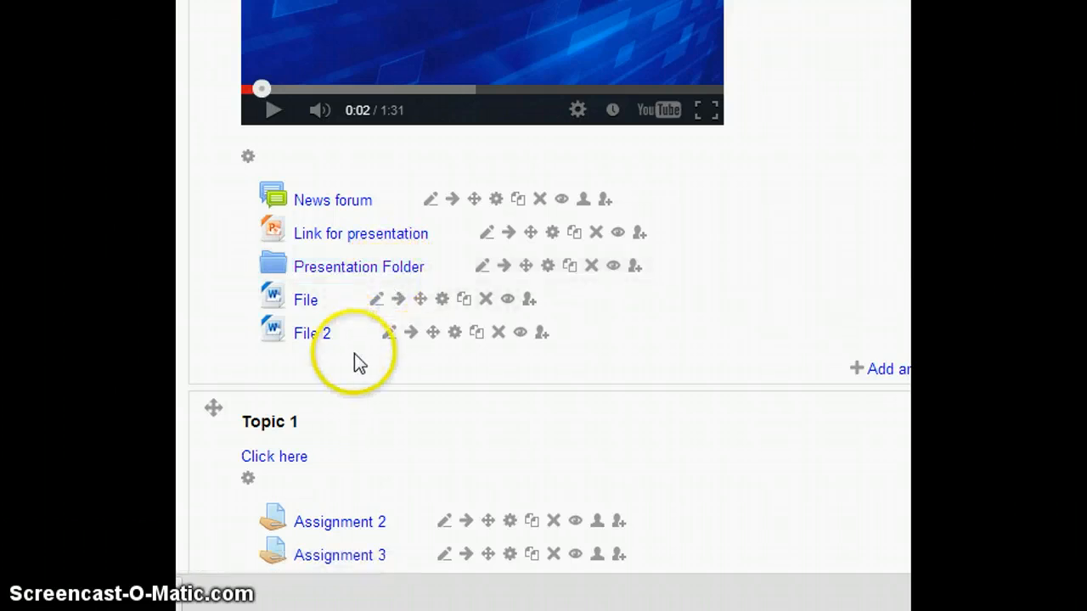
left_click(887, 374)
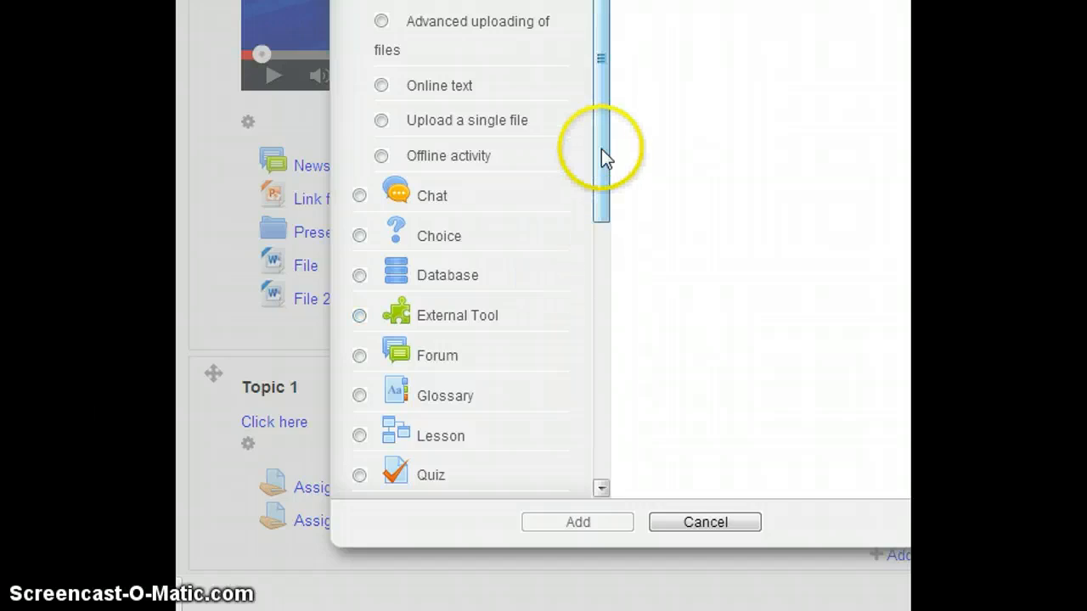
left_click_drag(601, 151, 569, 442)
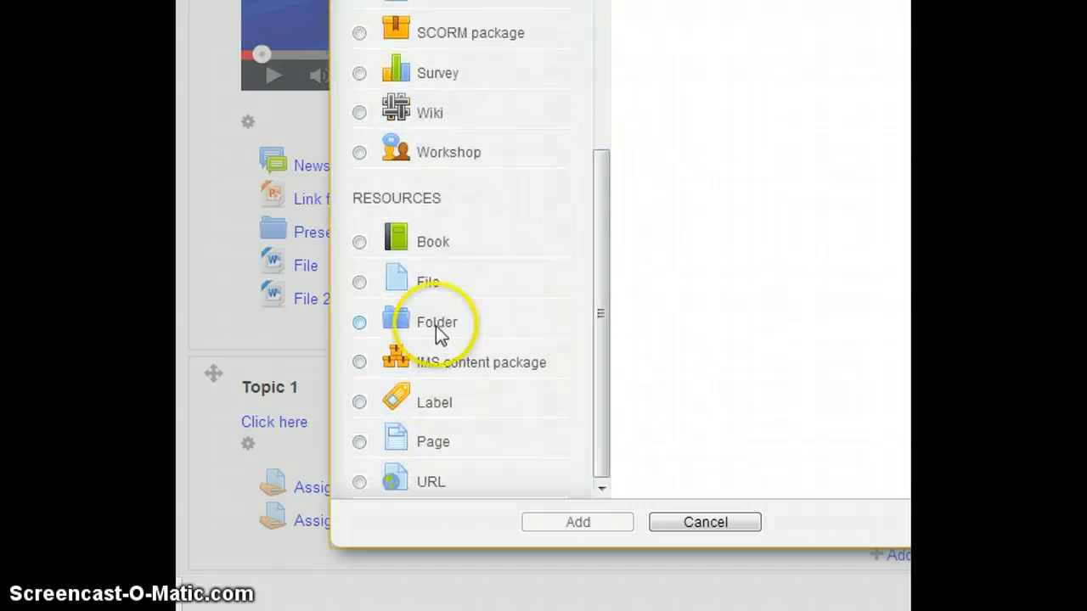
left_click(380, 320)
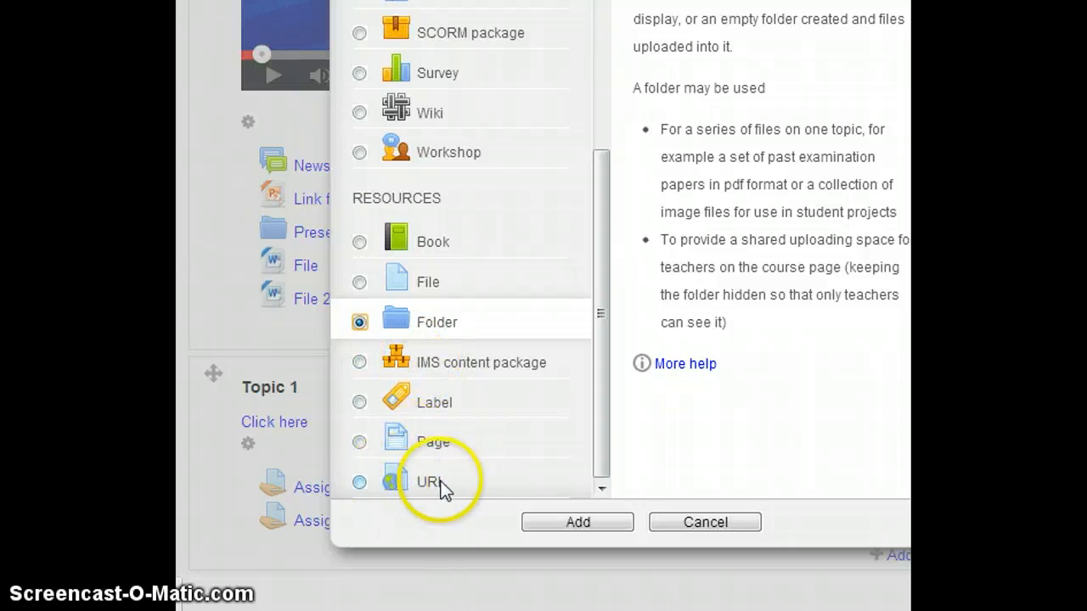
left_click(360, 484)
left_click(604, 528)
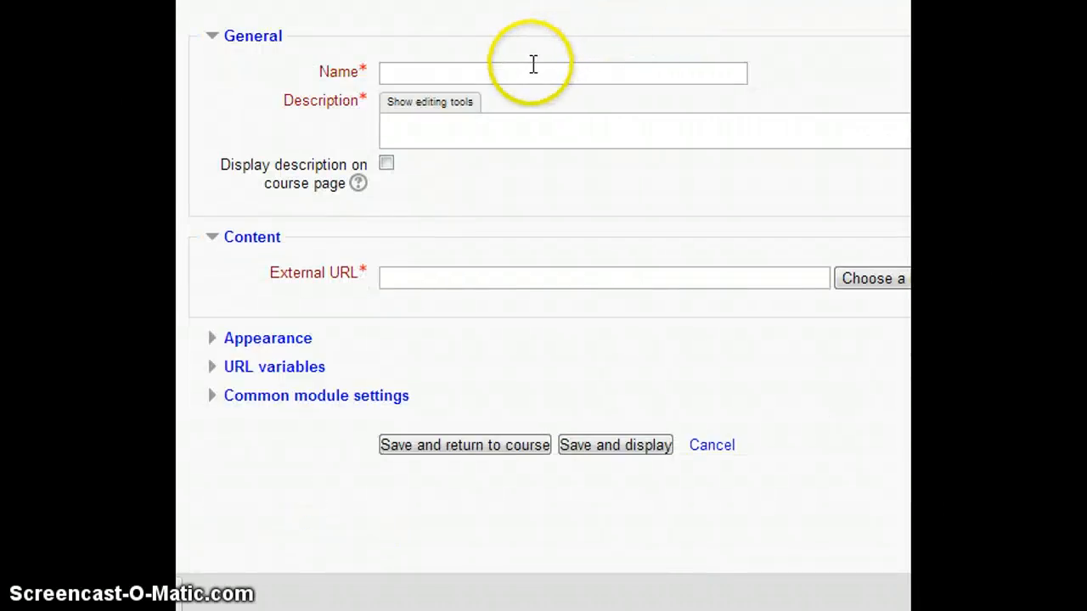
Name the URL resource "BBC Website" and give it the description "fhefuh ueiieihe ihei ei"
left_click(529, 68)
type("BBC")
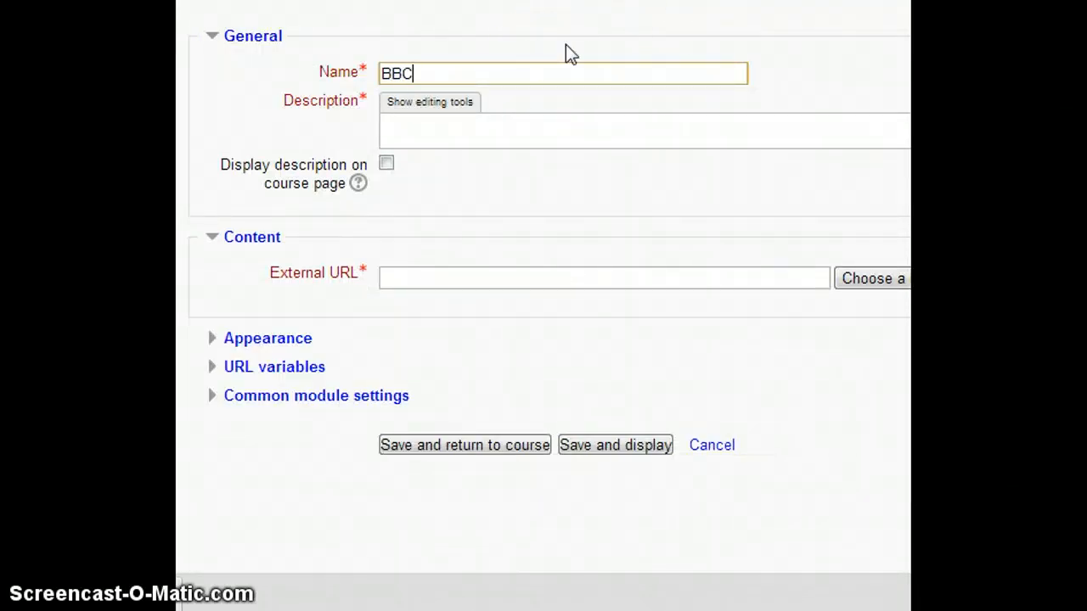
type(" Website")
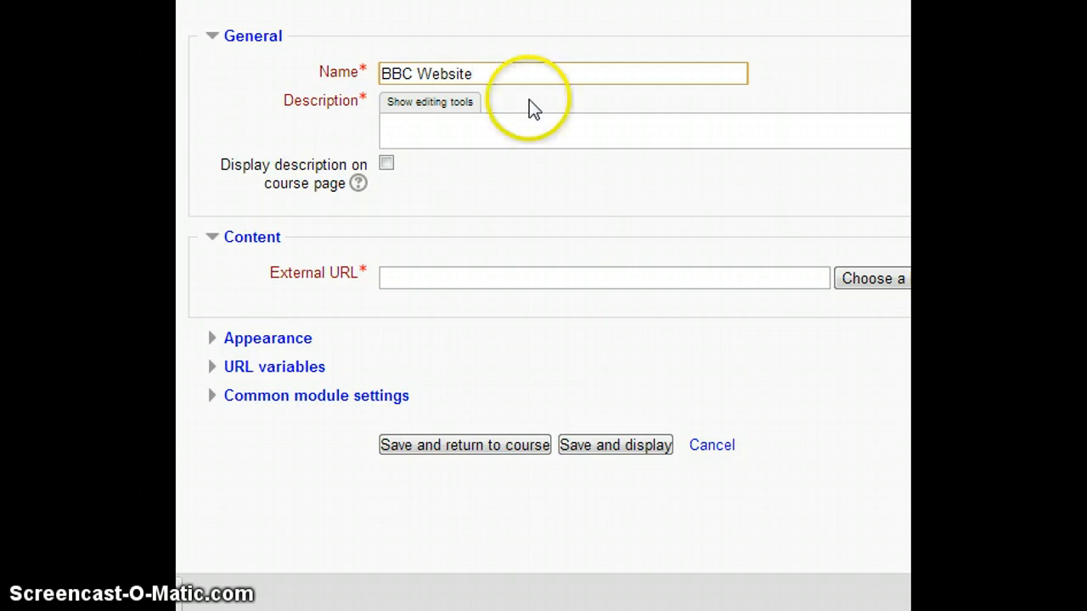
left_click(543, 130)
type("fhefuh ueiieihe ihei ei")
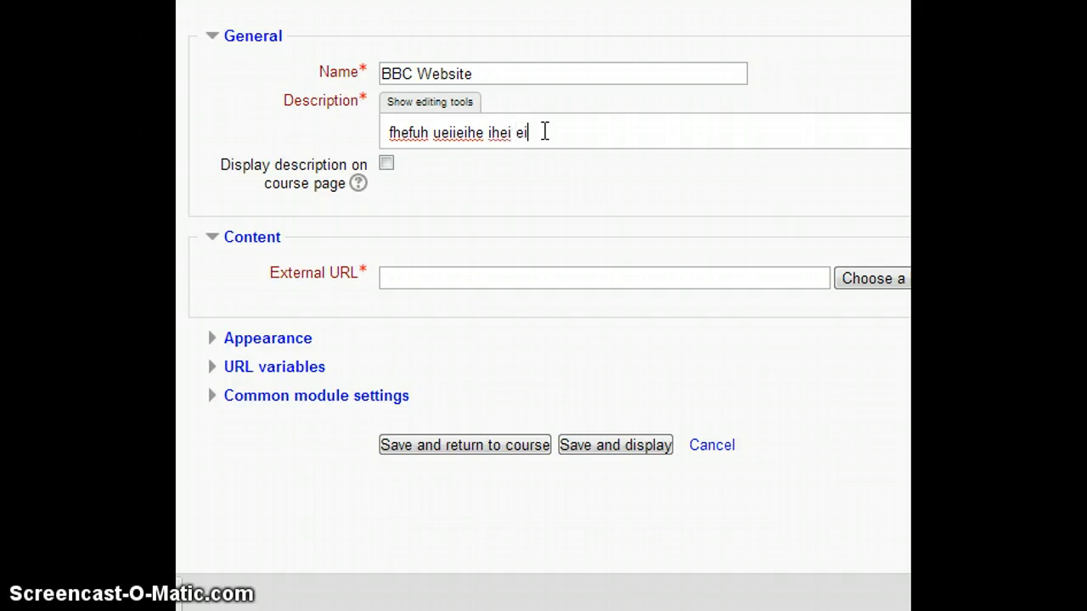
left_click(497, 274)
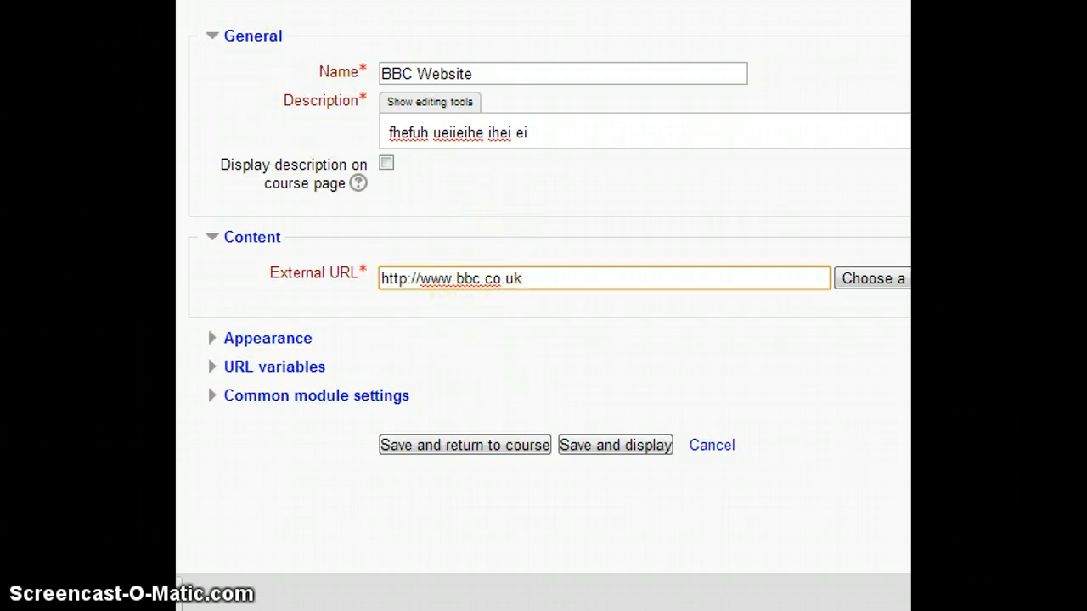
left_click(874, 279)
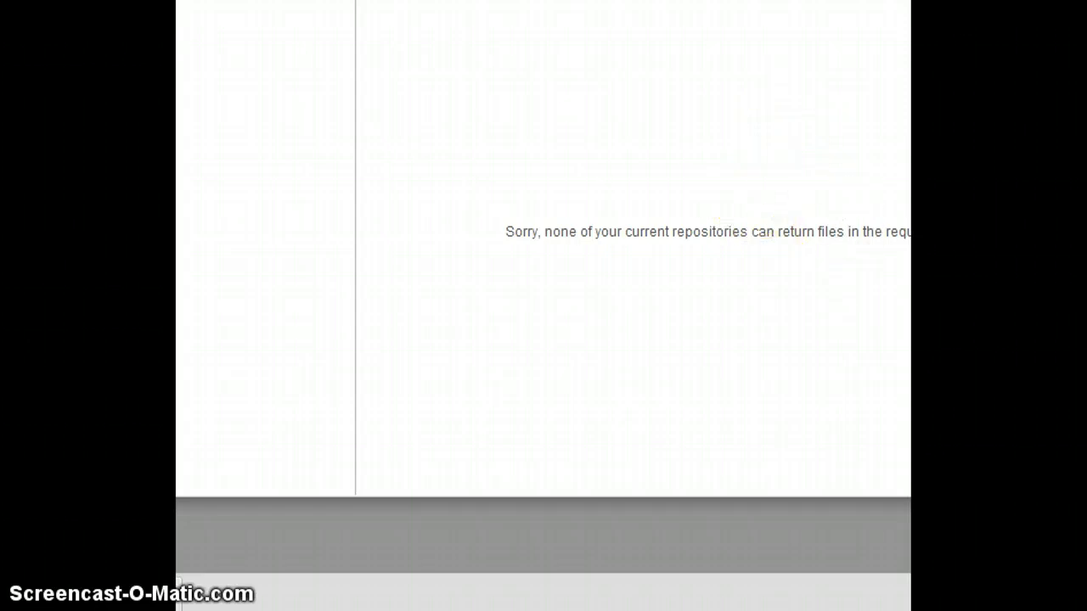
key("Escape")
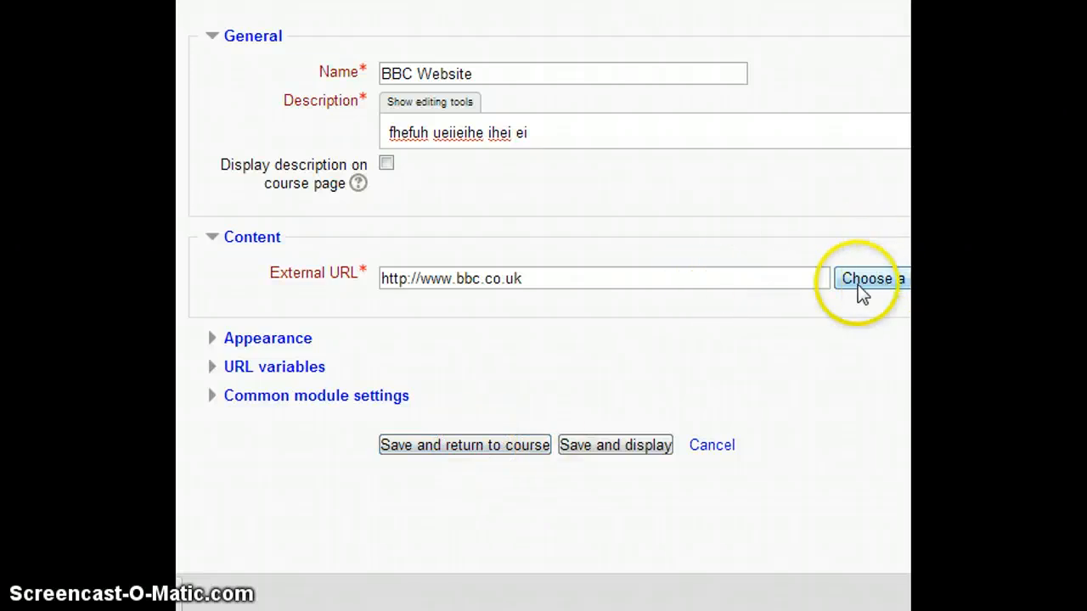
left_click(444, 447)
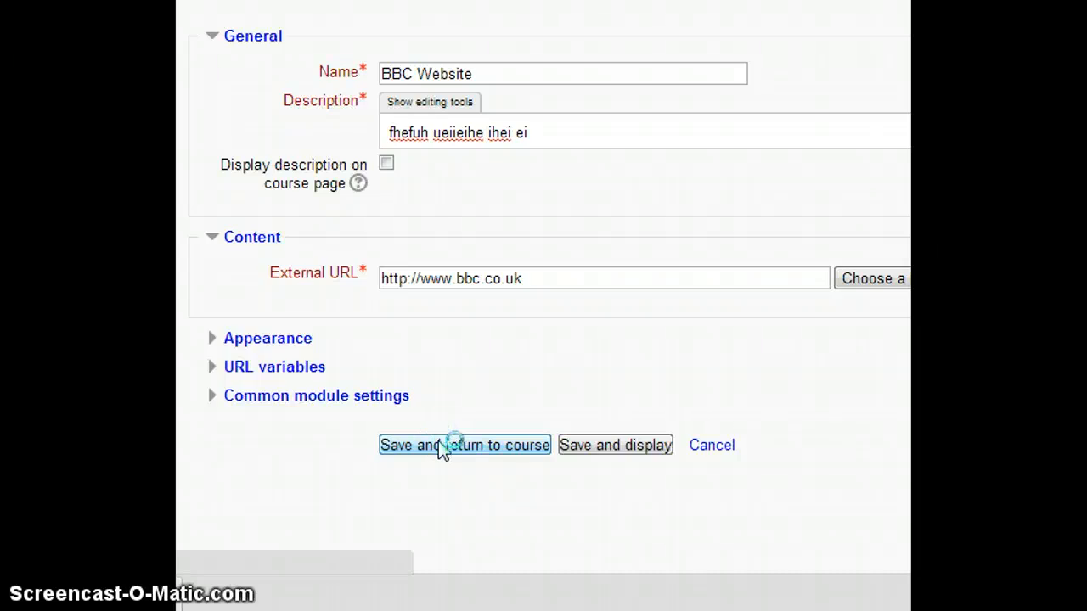
scroll(548, 165, "down", 15)
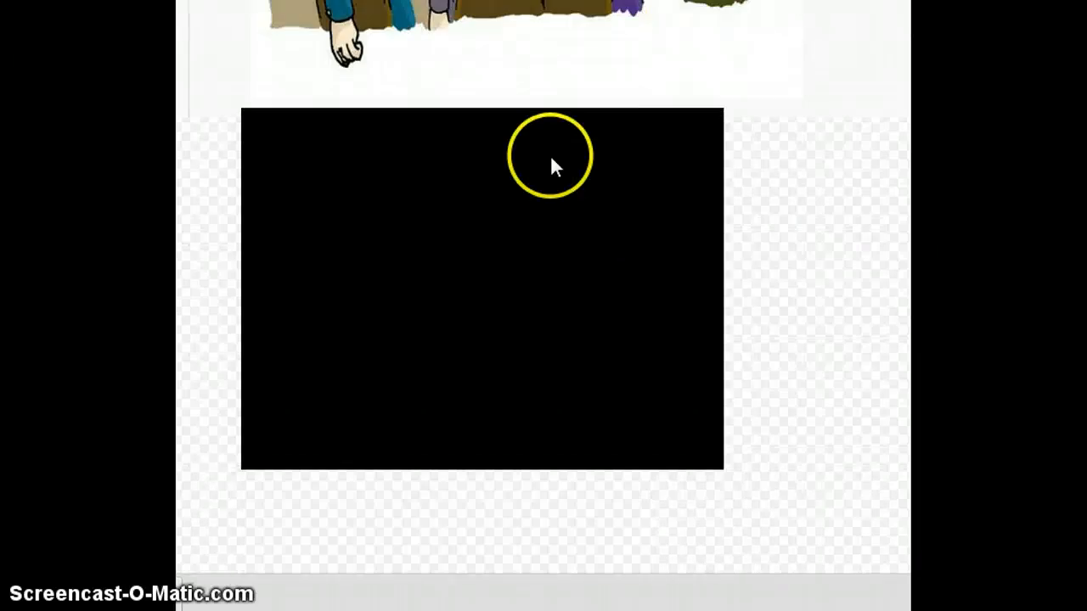